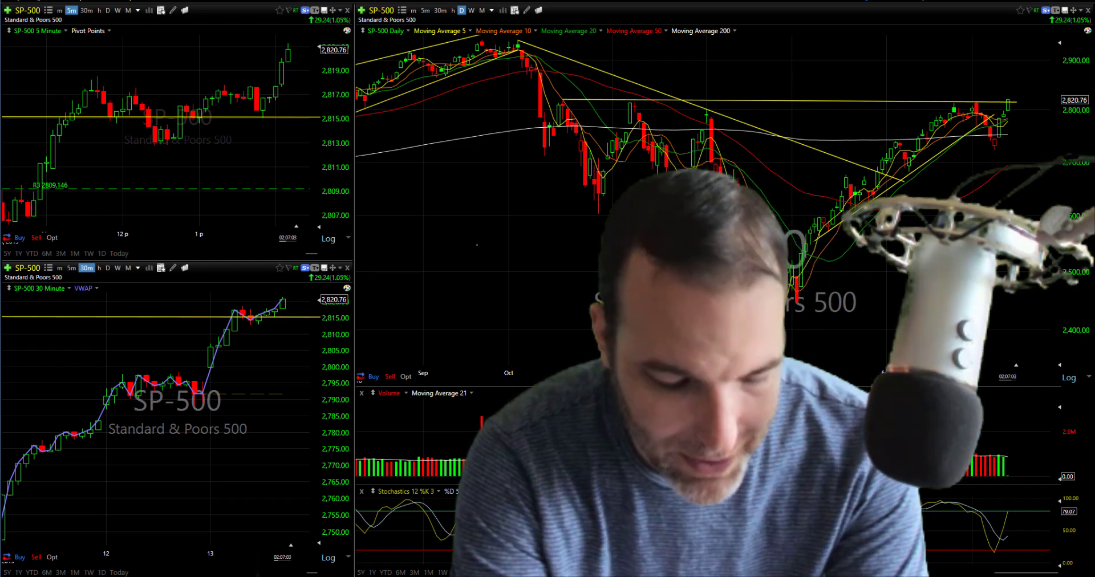
# Switch the large S&P 500 chart to 2-day bars and go back to 2008 to examine that year's decline.
pyautogui.press('2')
pyautogui.press('d')
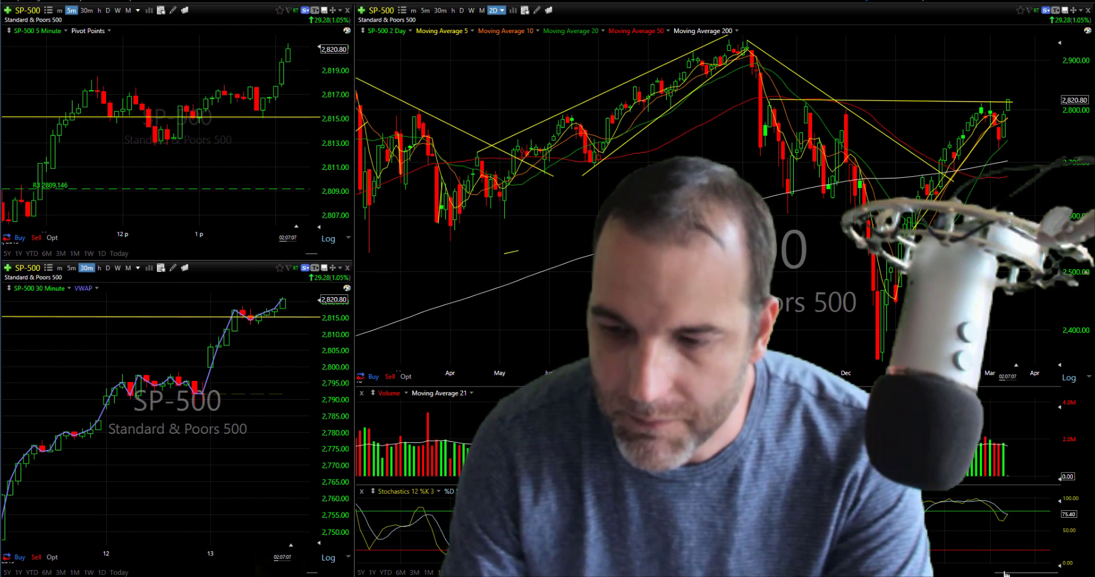
pyautogui.moveTo(993, 573); pyautogui.dragTo(562, 572)
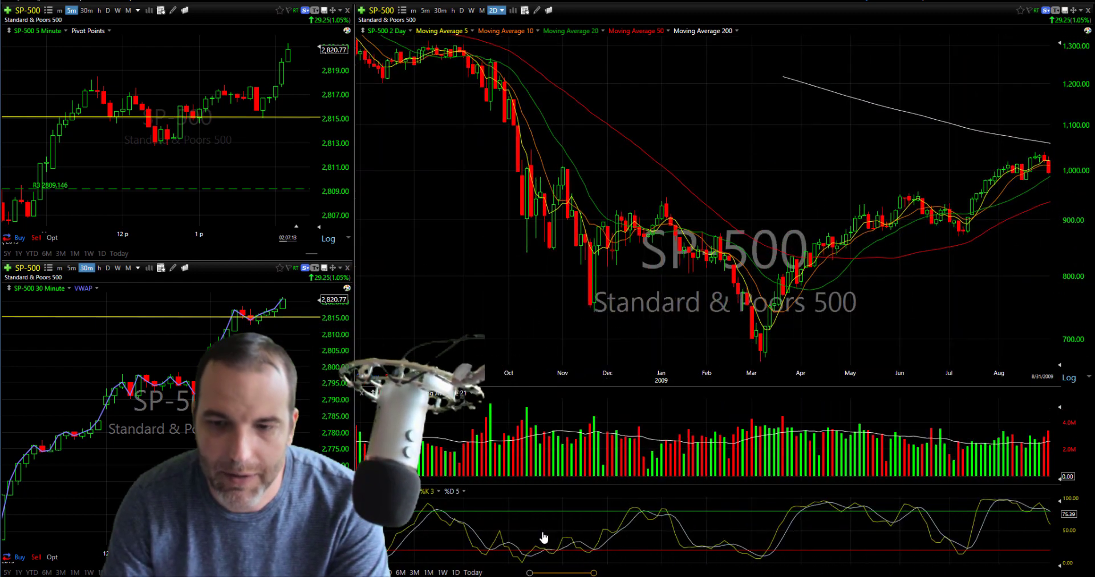
pyautogui.moveTo(545, 537)
pyautogui.mouseDown()
pyautogui.moveTo(510, 526)
pyautogui.moveTo(559, 525)
pyautogui.mouseUp()
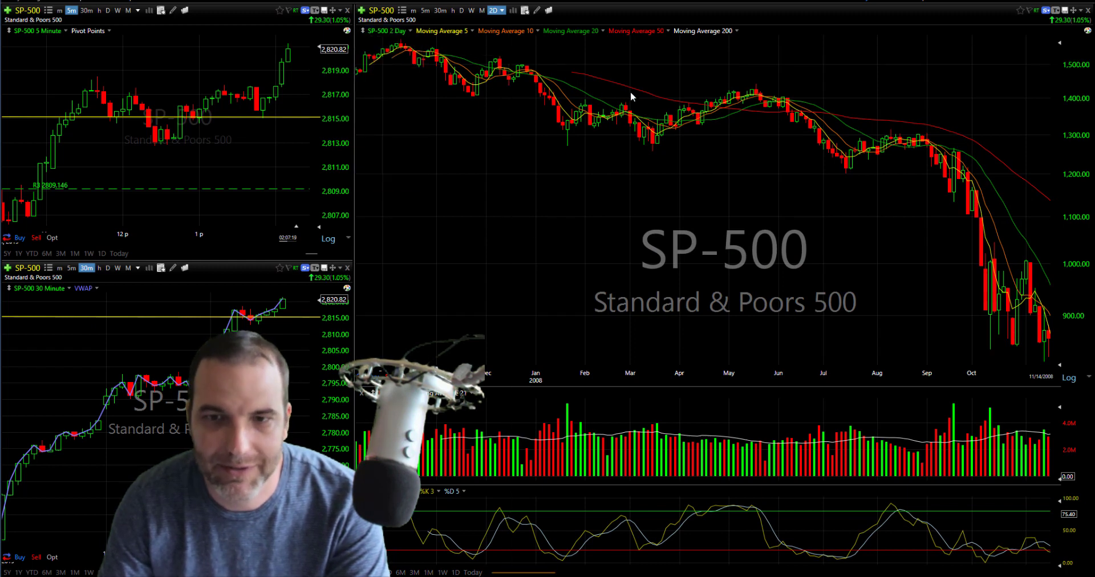
pyautogui.click(676, 101)
pyautogui.moveTo(676, 101); pyautogui.dragTo(804, 128)
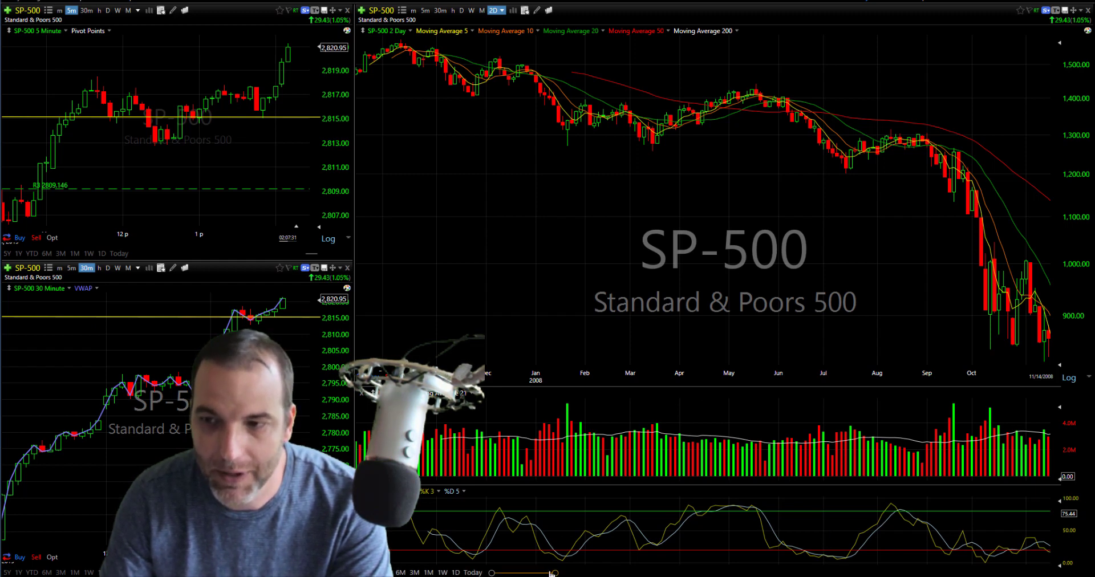
# Bring the 2-day chart forward to early 2009 and inspect the March 2009 low and the decline leading to it.
pyautogui.moveTo(547, 573); pyautogui.dragTo(572, 570)
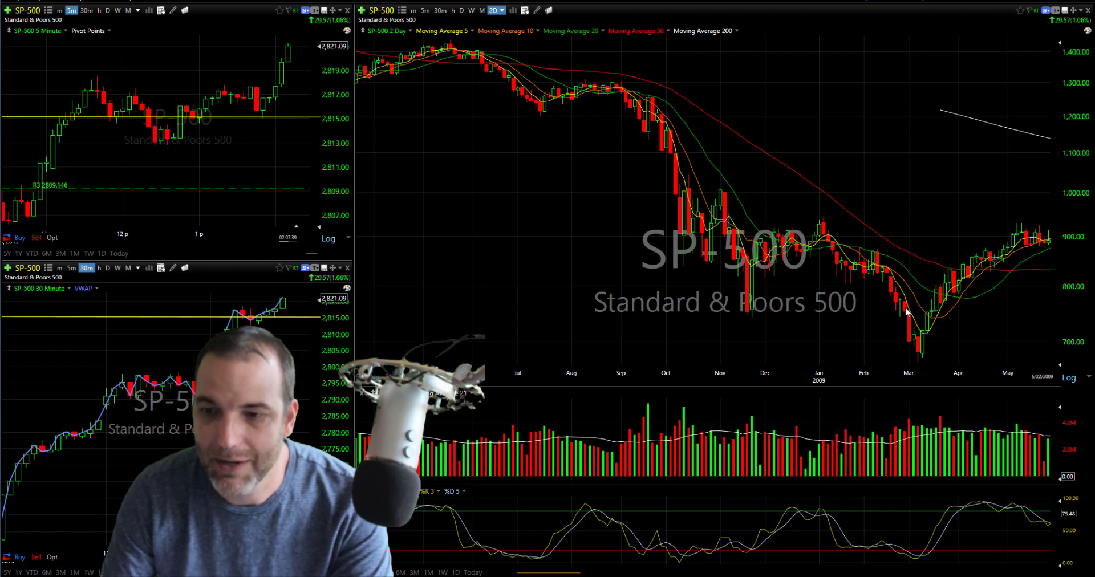
pyautogui.click(918, 358)
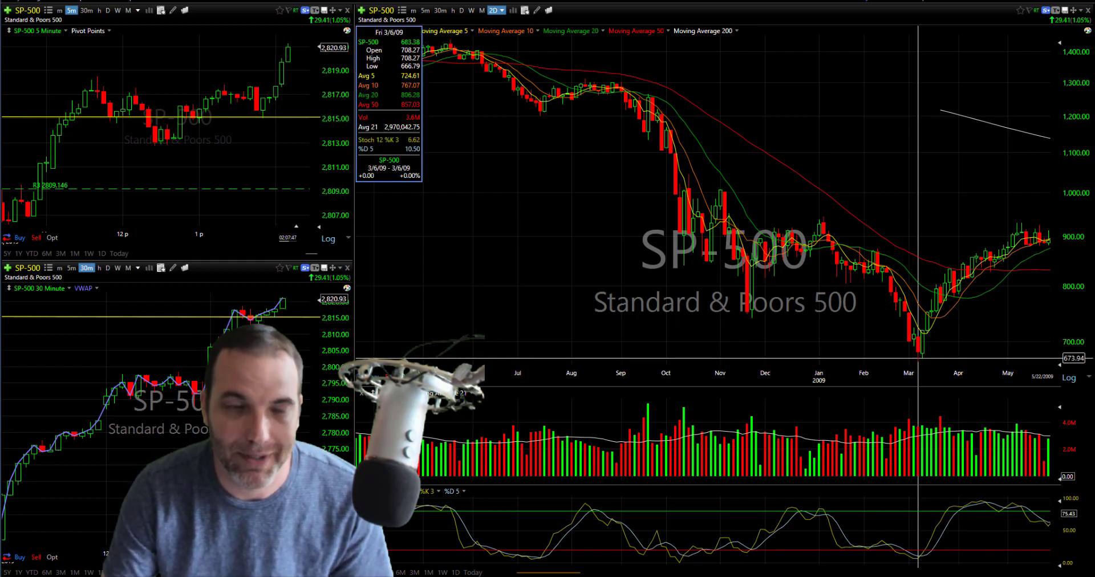
pyautogui.click(921, 358)
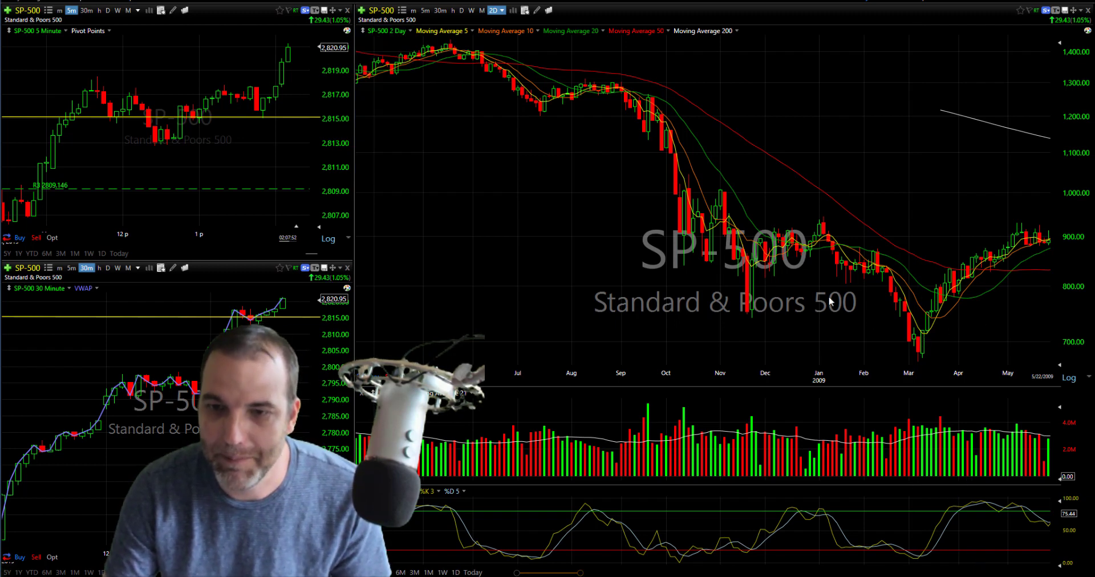
pyautogui.moveTo(698, 239); pyautogui.dragTo(910, 385)
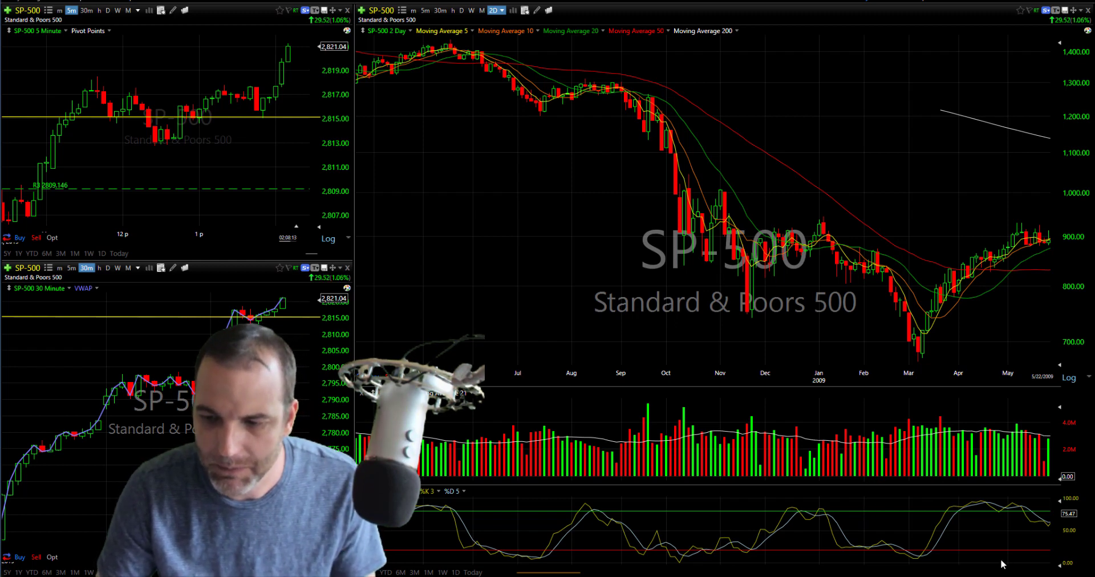
# Bring the 2-day chart forward to late 2014 and measure the drop from the September high to the October low.
pyautogui.moveTo(548, 573)
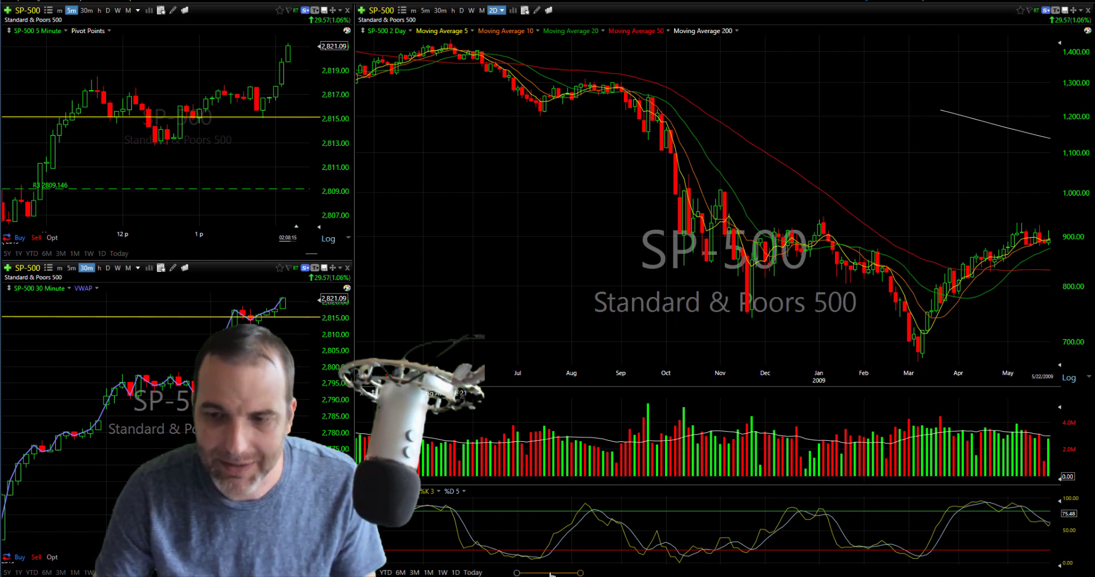
pyautogui.moveTo(551, 574); pyautogui.dragTo(594, 427)
pyautogui.scroll(1, 574, 415)
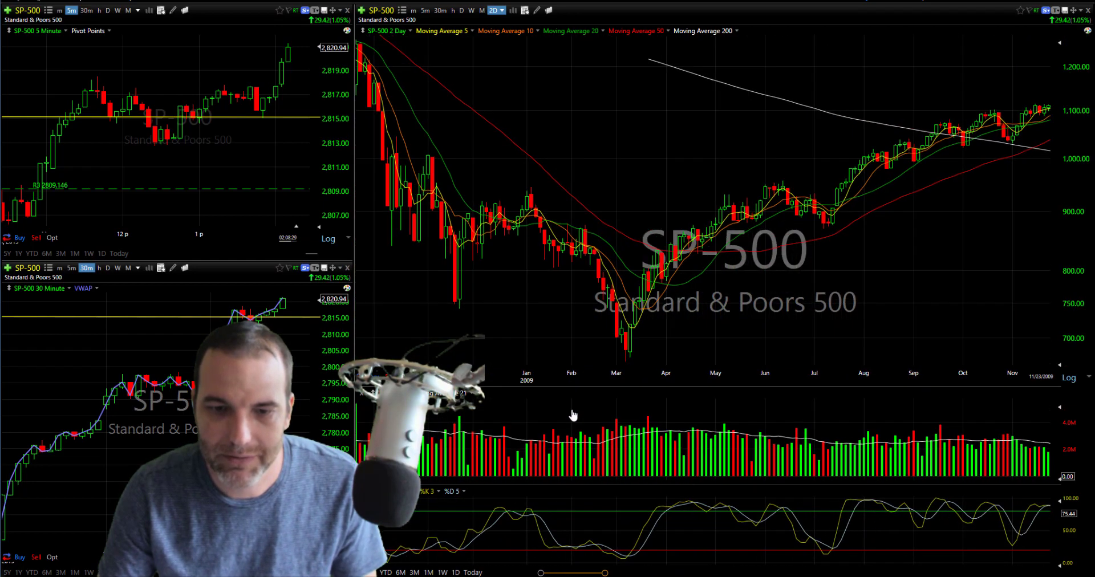
pyautogui.scroll(-3, 574, 415)
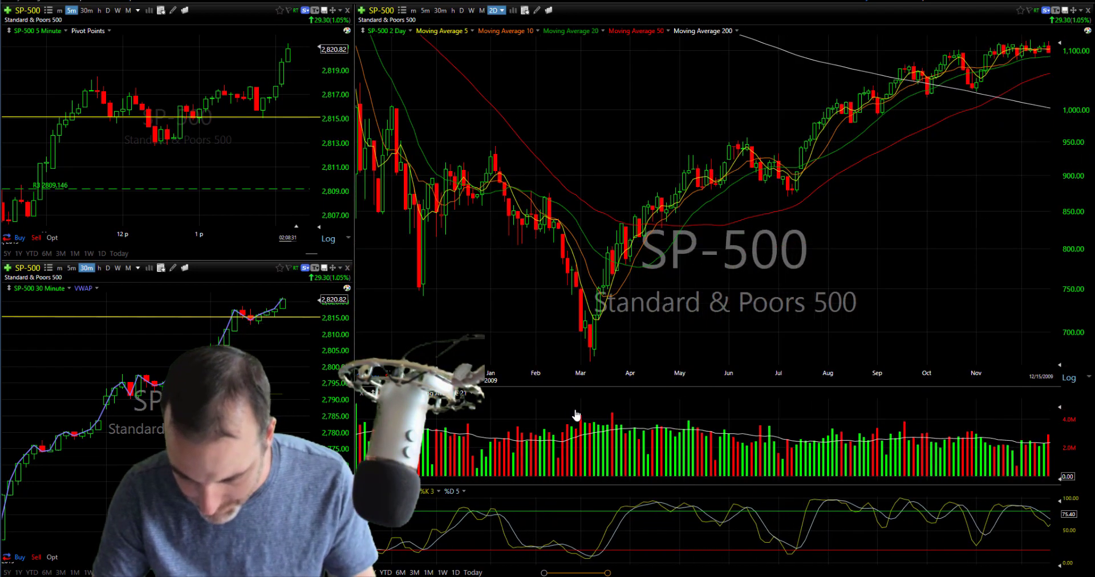
pyautogui.scroll(-10, 593, 408)
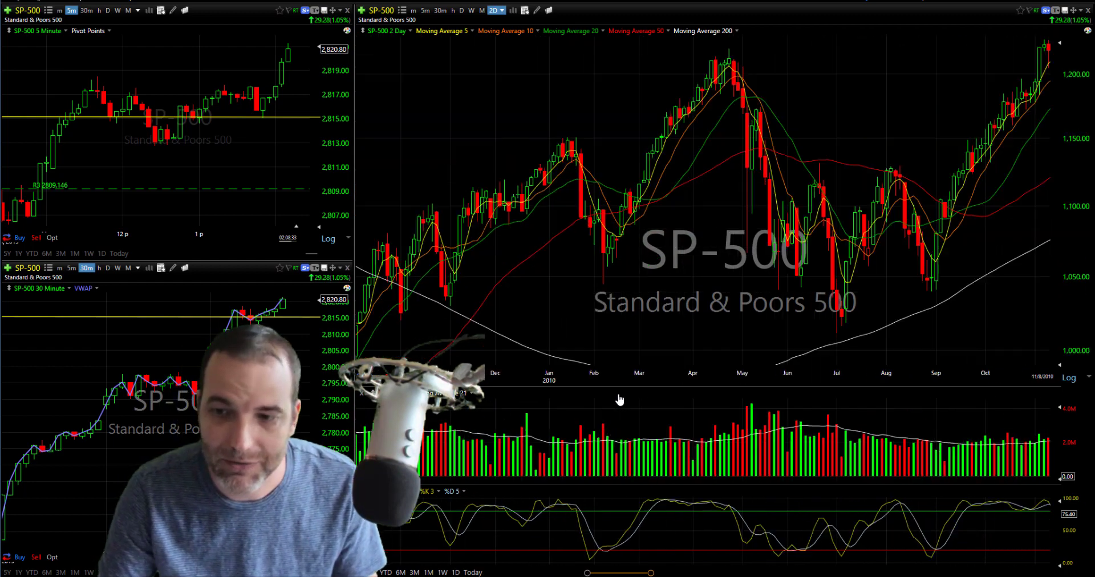
pyautogui.scroll(-20, 641, 398)
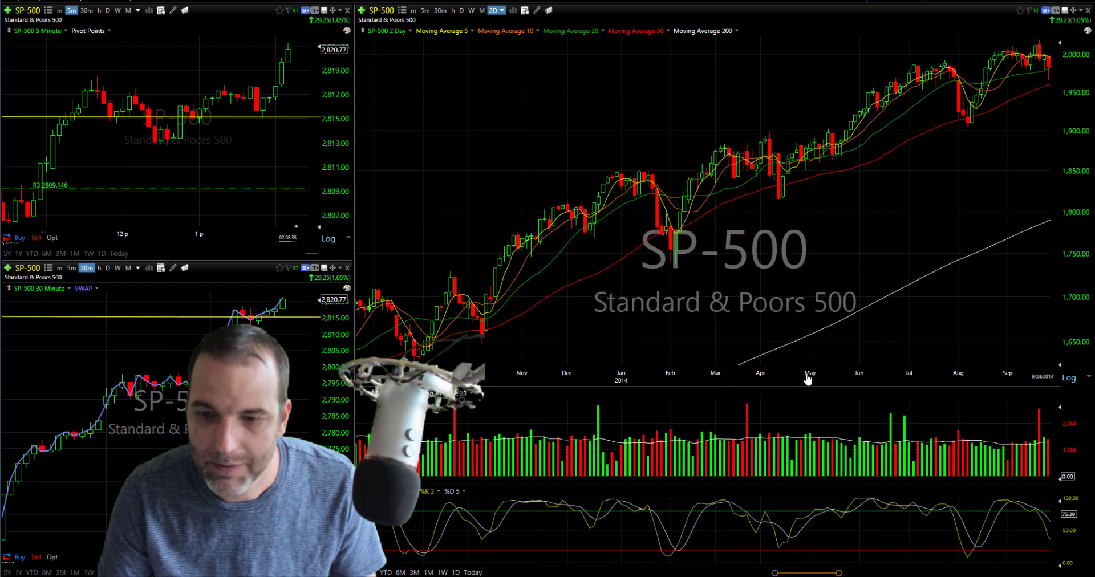
pyautogui.scroll(-1, 822, 378)
pyautogui.scroll(-1, 822, 379)
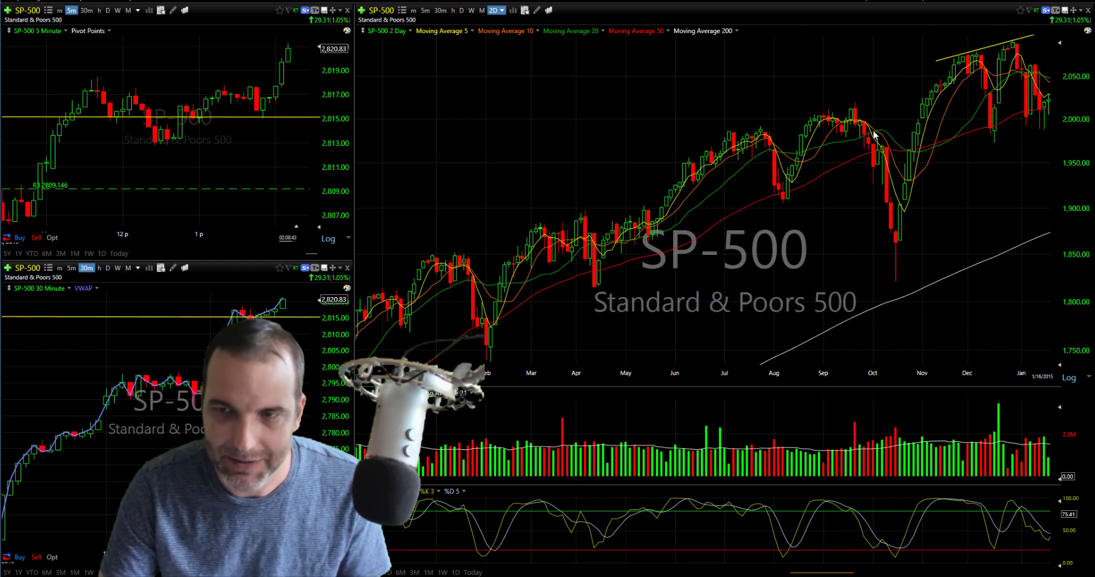
pyautogui.moveTo(854, 105); pyautogui.dragTo(898, 262)
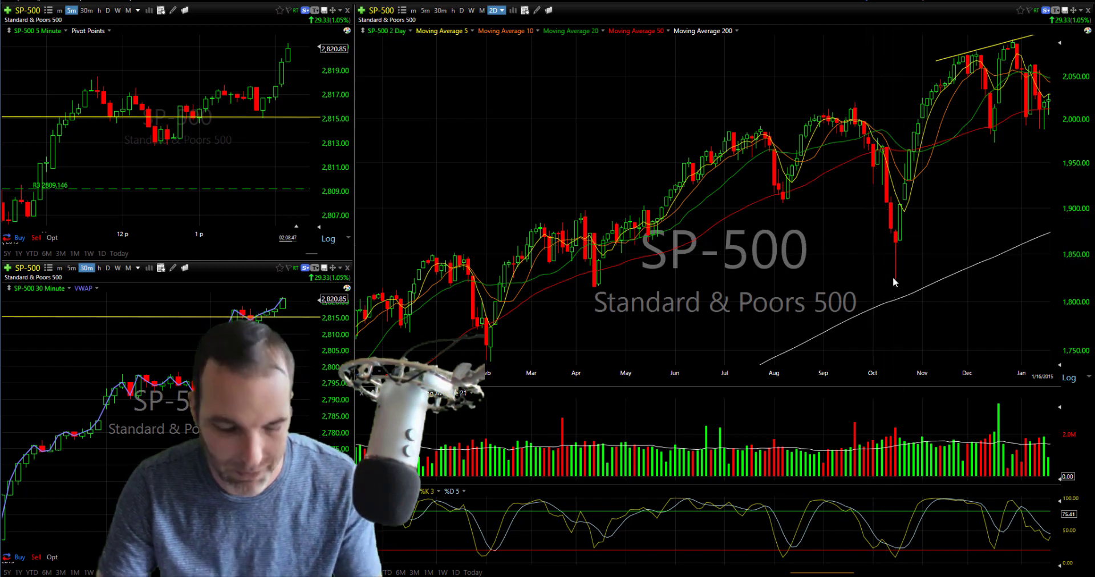
# Switch the large chart to daily bars and examine the September to October 2014 decline from high to low.
pyautogui.press('d')
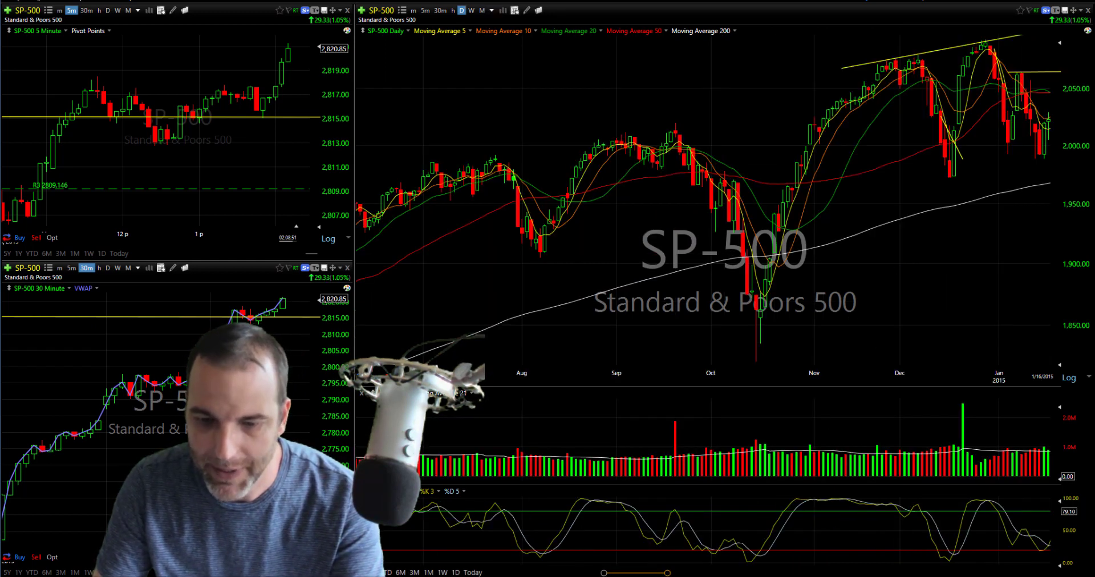
pyautogui.scroll(-5, 664, 573)
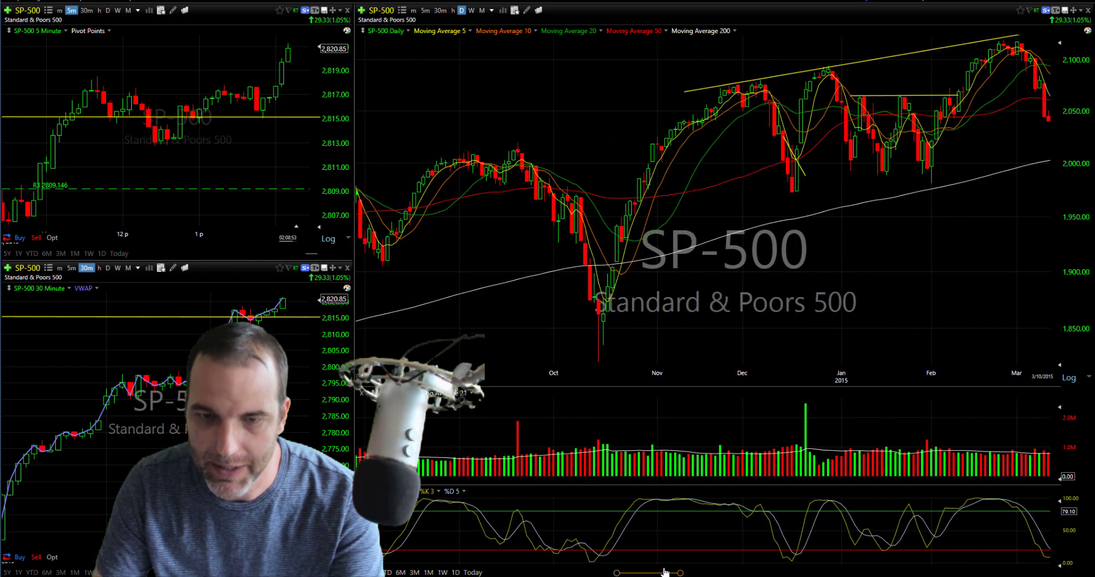
pyautogui.scroll(1, 657, 572)
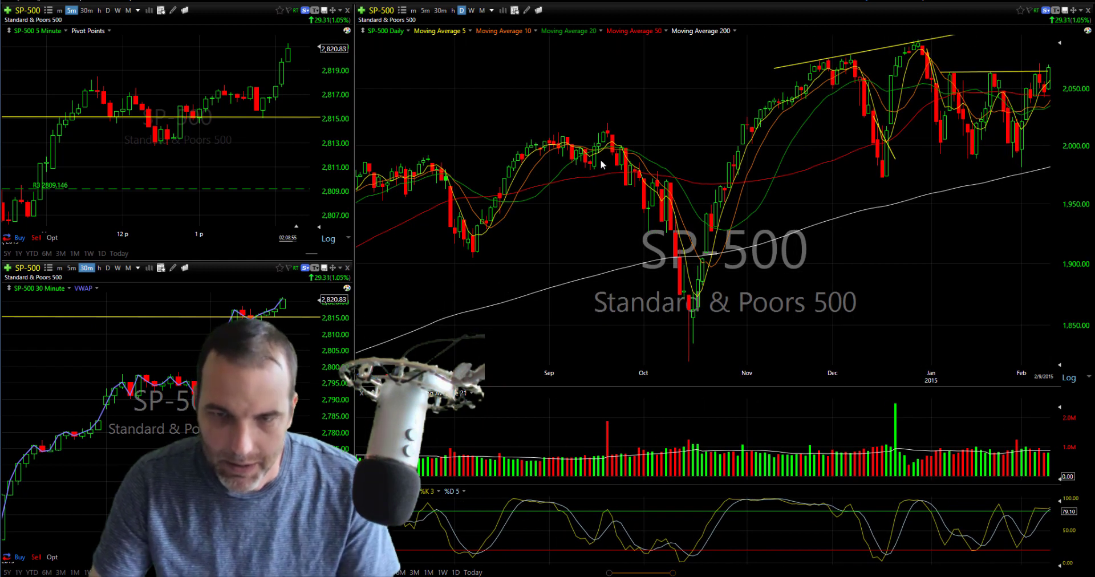
pyautogui.moveTo(602, 157); pyautogui.dragTo(672, 260)
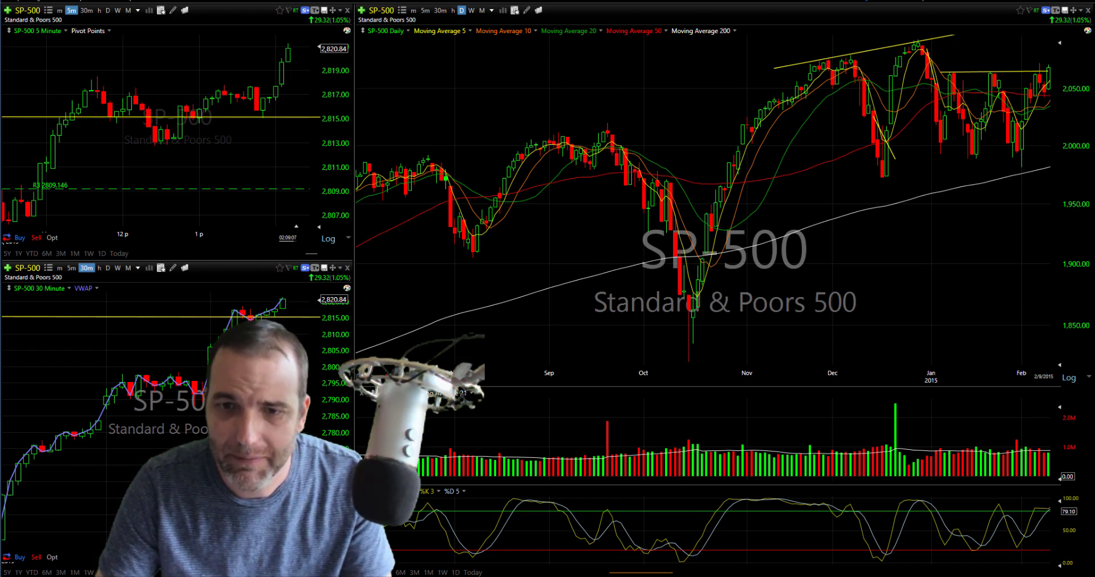
pyautogui.moveTo(613, 138); pyautogui.dragTo(688, 362)
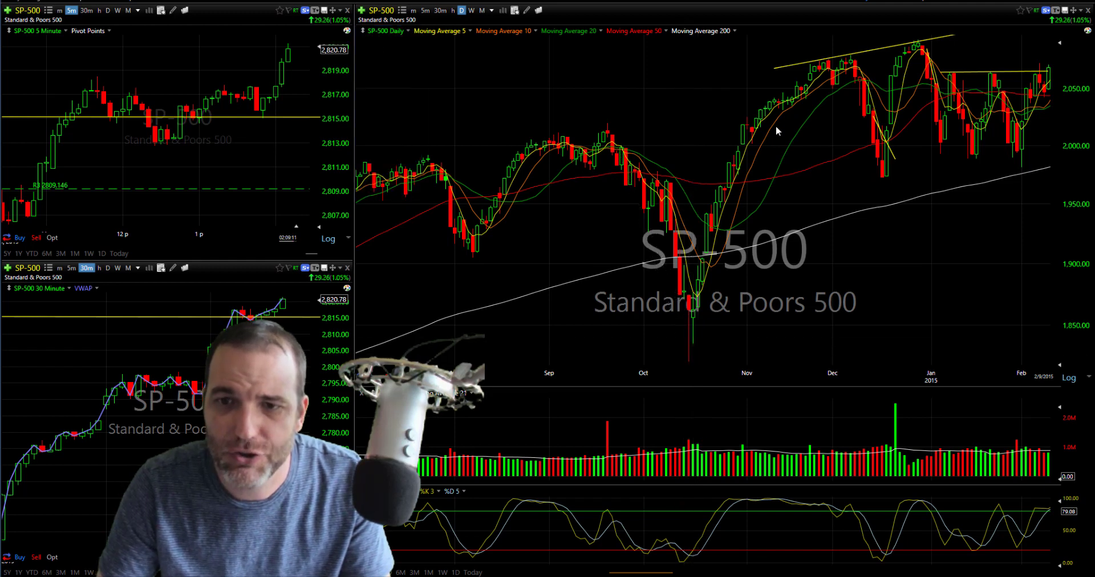
pyautogui.moveTo(532, 126); pyautogui.dragTo(616, 129)
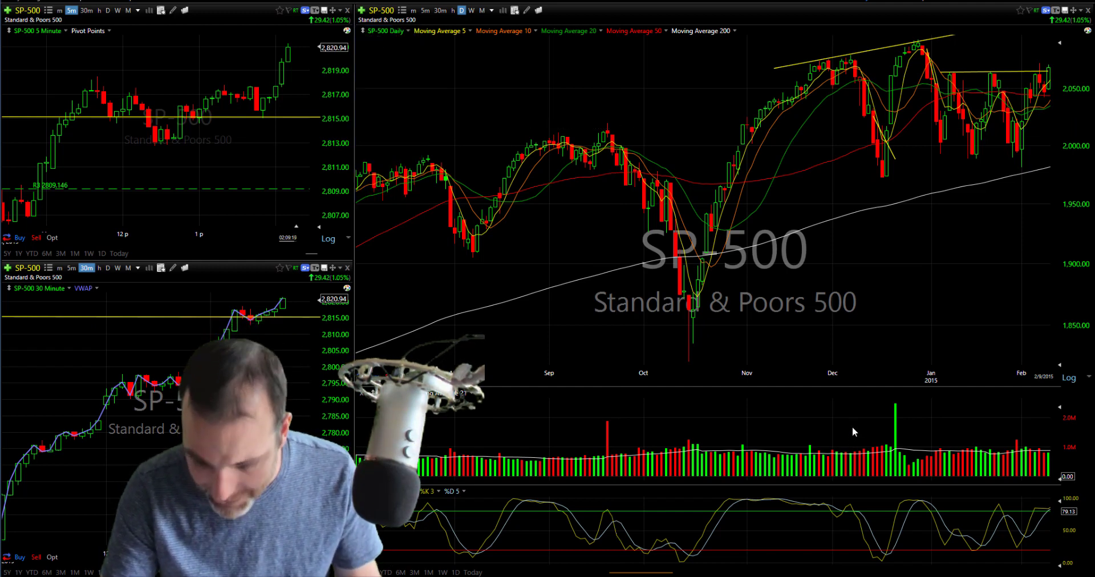
# Bring the daily chart forward to August 2015 and shift the descending trend line to start at the mid-August peak.
pyautogui.moveTo(665, 570); pyautogui.dragTo(737, 575)
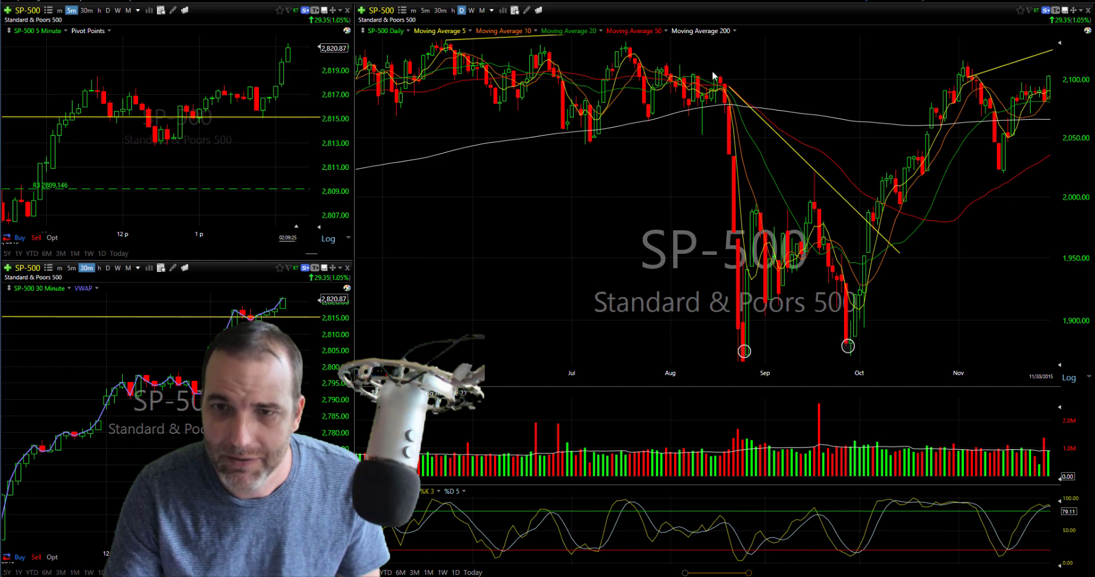
pyautogui.moveTo(736, 97); pyautogui.dragTo(727, 51)
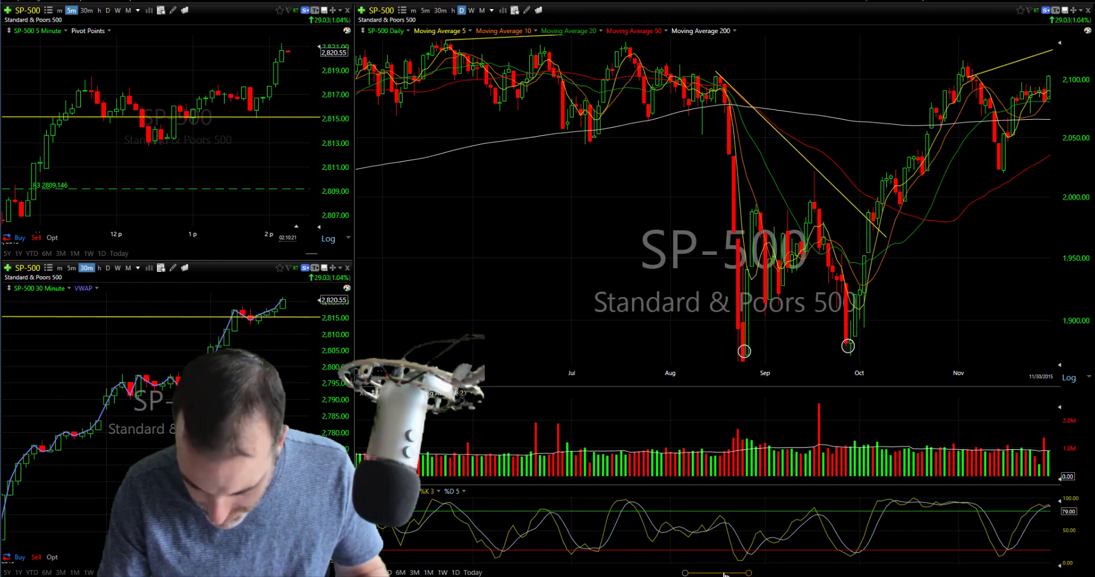
# Bring the daily chart forward to early 2016 and inspect the bars at the January and February lows.
pyautogui.moveTo(725, 574); pyautogui.dragTo(770, 572)
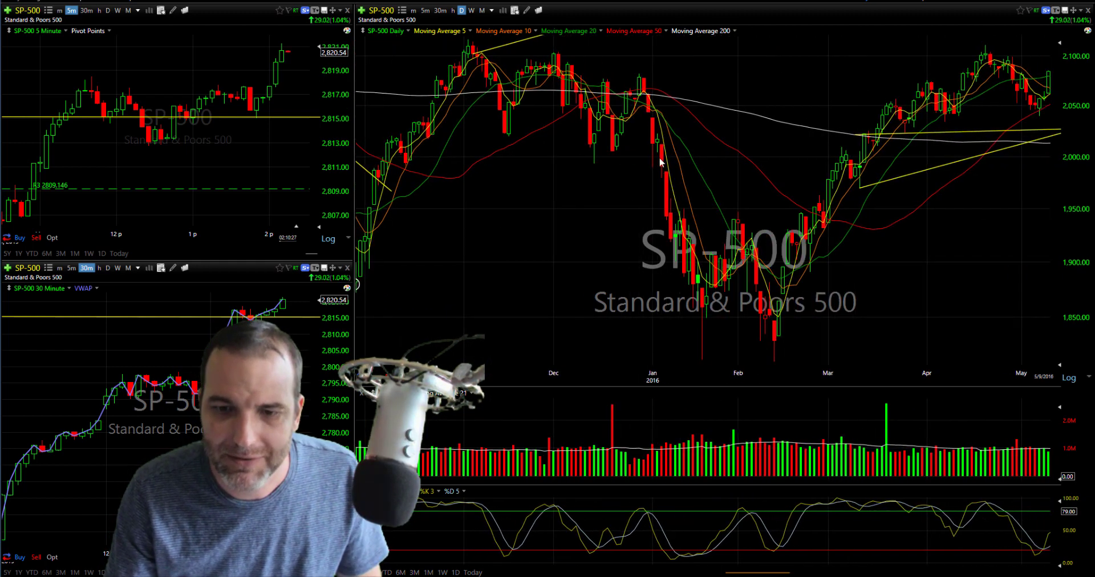
pyautogui.click(703, 368)
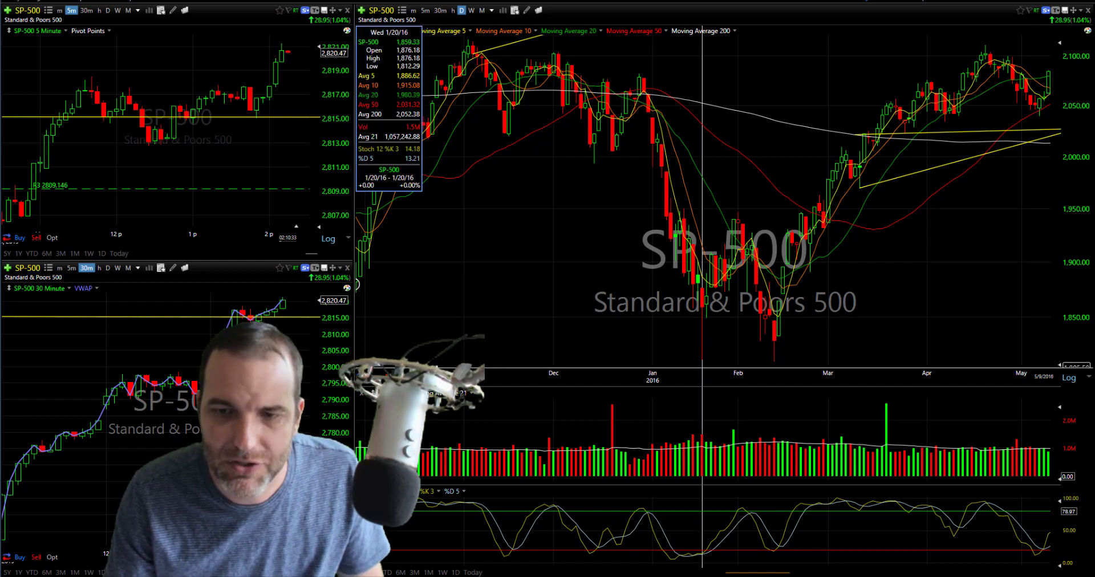
pyautogui.moveTo(703, 369); pyautogui.dragTo(743, 179)
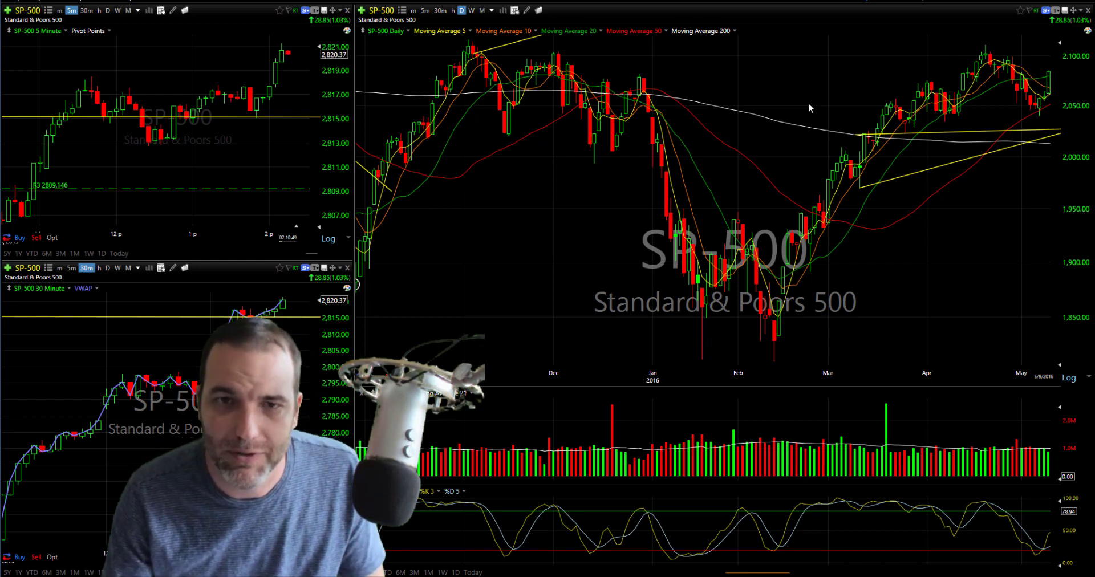
pyautogui.moveTo(777, 361); pyautogui.dragTo(777, 360)
pyautogui.moveTo(701, 363); pyautogui.dragTo(703, 366)
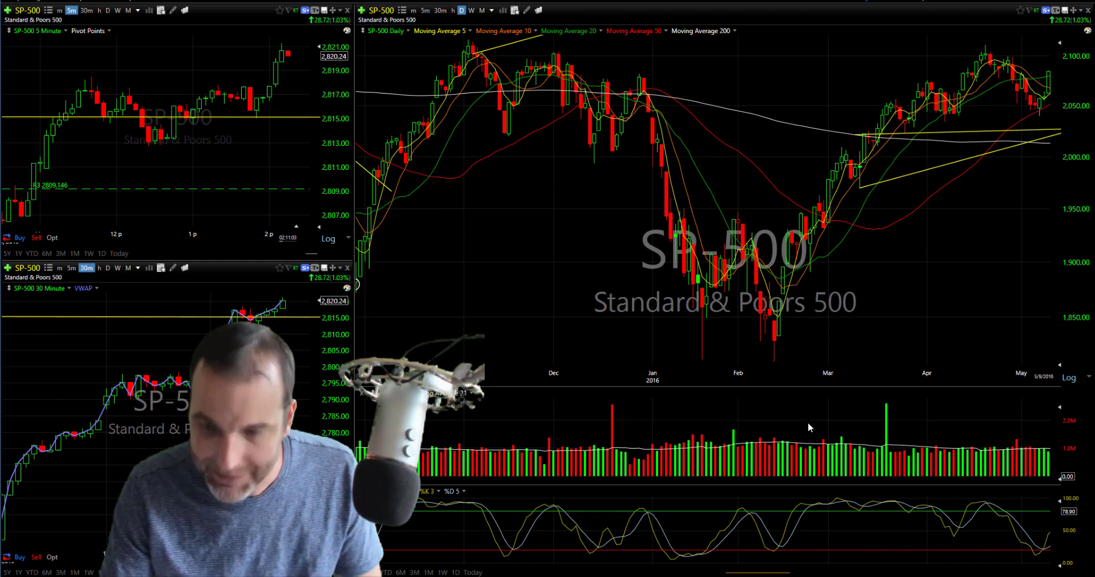
# Bring the daily chart forward to mid-2016, measure the drop from the June 23 bar, and check the nearly flat trend line's details.
pyautogui.moveTo(783, 575); pyautogui.dragTo(816, 556)
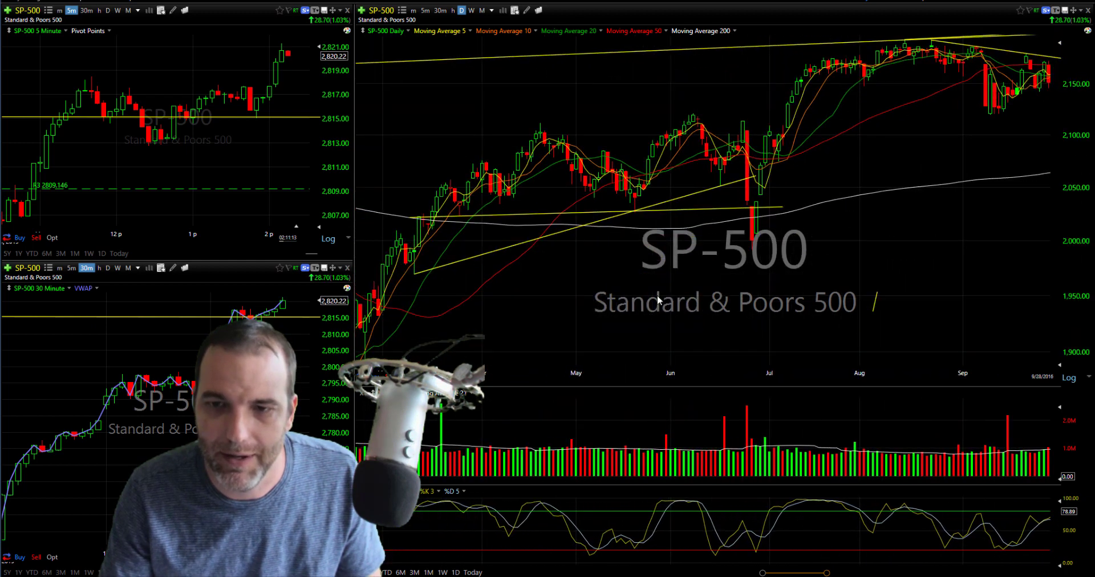
pyautogui.click(743, 128)
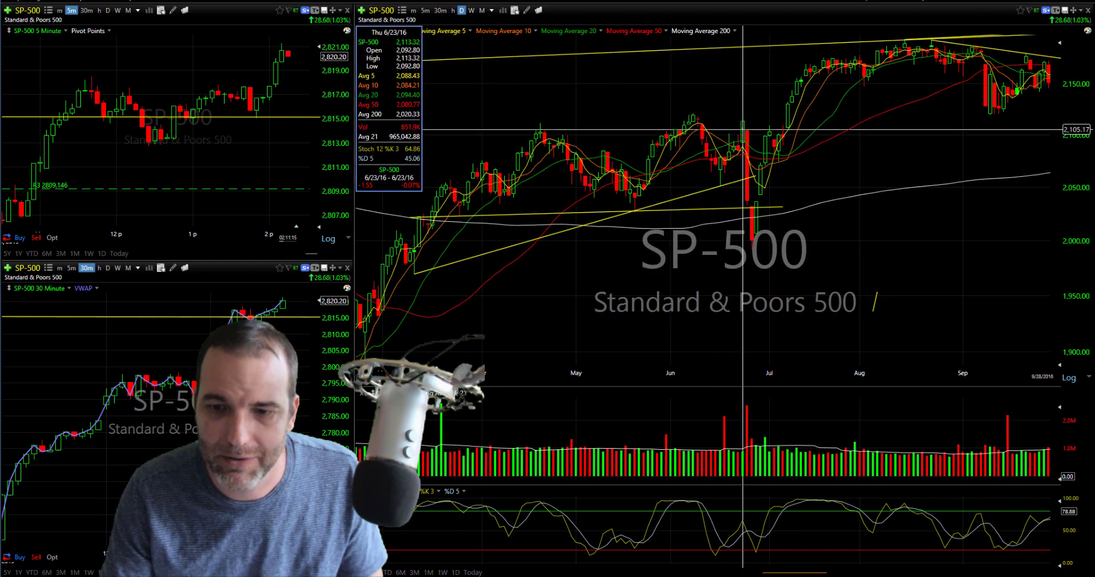
pyautogui.moveTo(742, 128); pyautogui.dragTo(757, 241)
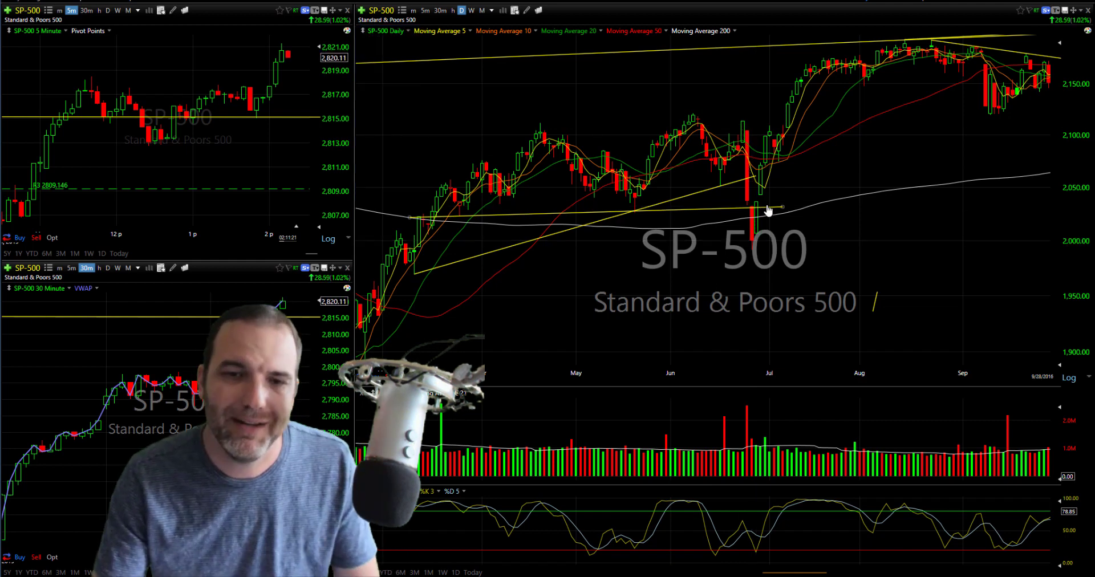
pyautogui.moveTo(768, 210)
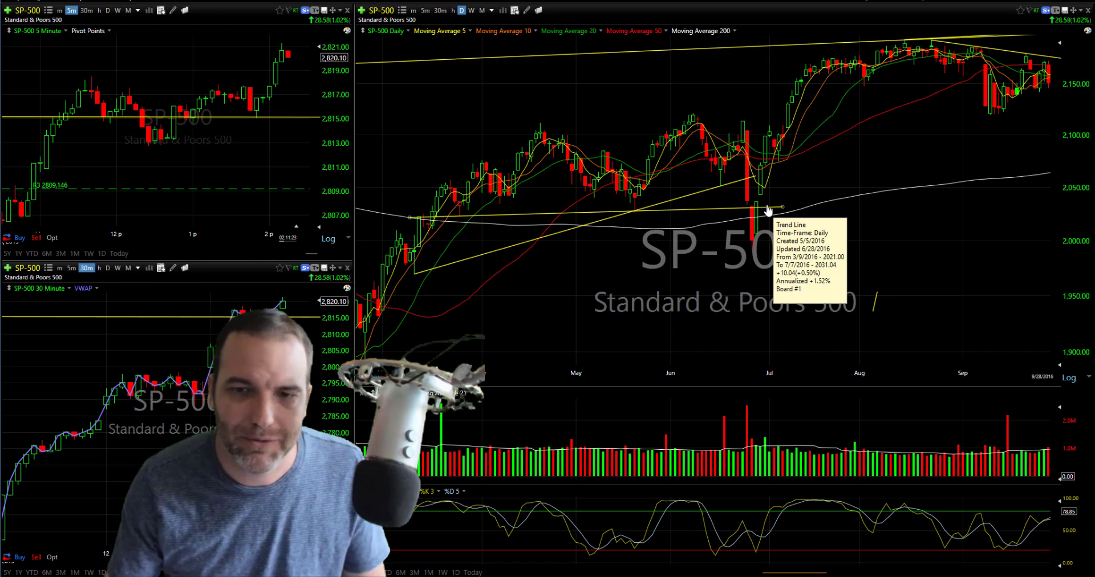
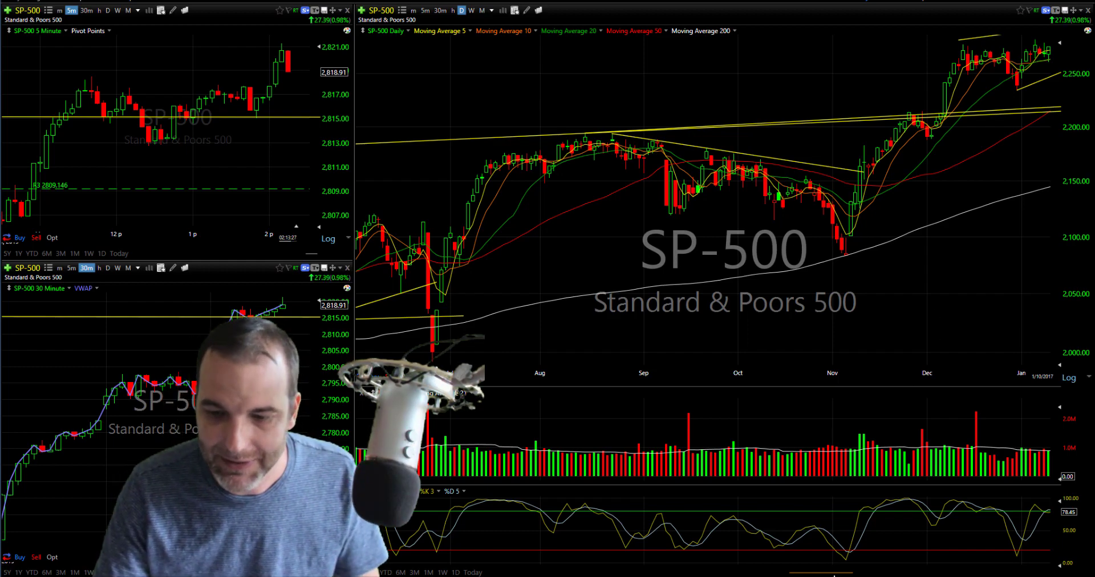
# Bring the daily chart forward to 2017 and inspect the sharp mid-May pullback.
pyautogui.moveTo(839, 572); pyautogui.dragTo(899, 566)
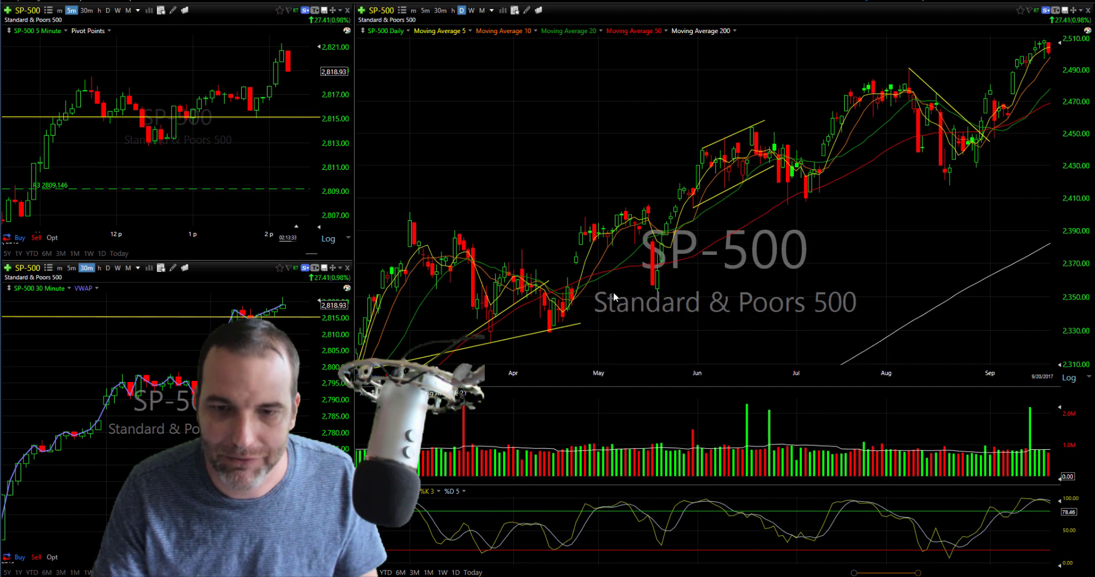
pyautogui.moveTo(653, 280)
pyautogui.moveTo(654, 280); pyautogui.dragTo(659, 288)
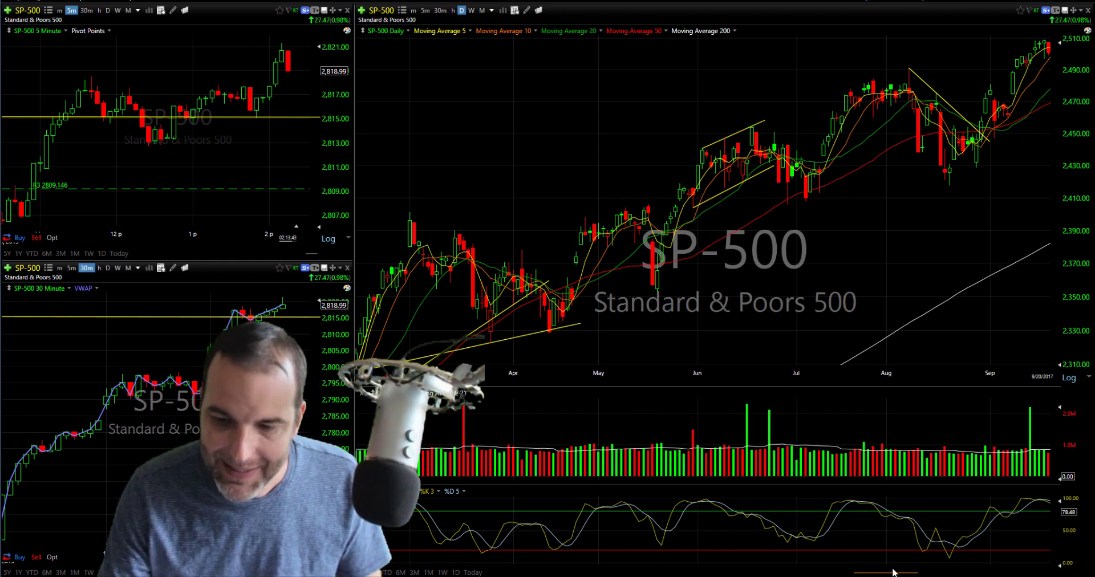
# Bring the daily chart forward to April 2018 and inspect the early-February drop and the rebound from its low.
pyautogui.moveTo(907, 571); pyautogui.dragTo(961, 567)
pyautogui.click(734, 240)
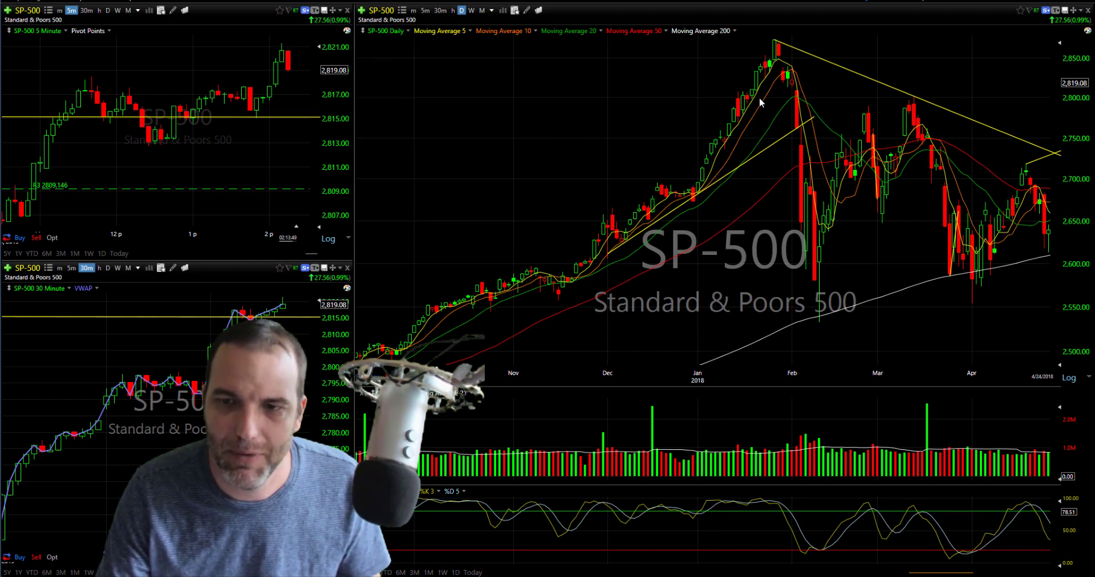
pyautogui.moveTo(806, 228); pyautogui.dragTo(798, 205)
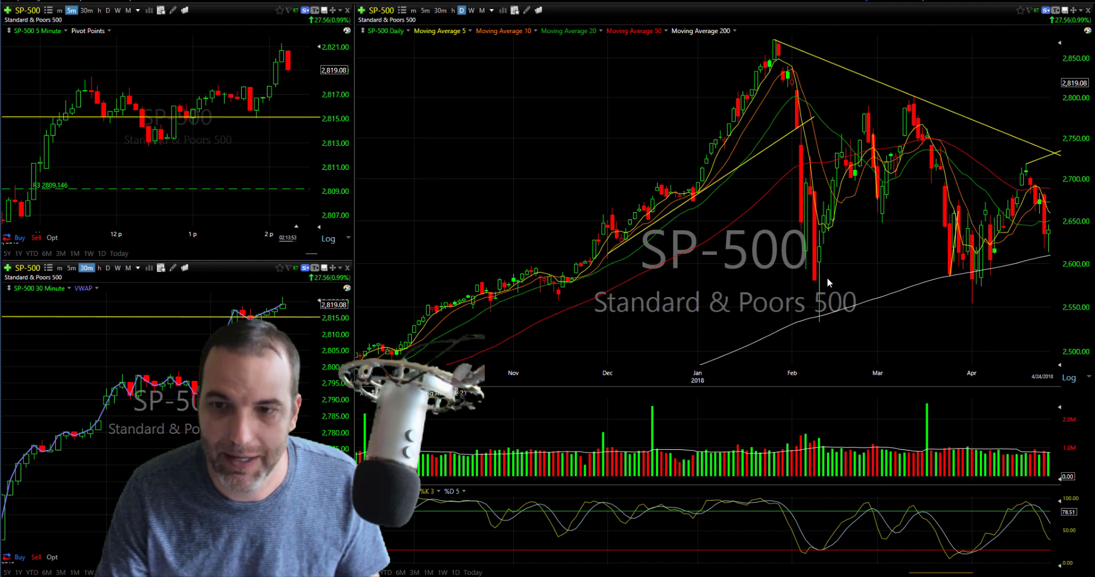
pyautogui.moveTo(818, 276); pyautogui.dragTo(834, 188)
# Bring the daily chart forward to mid-July 2018 and inspect the price swings around mid-April.
pyautogui.moveTo(952, 572); pyautogui.dragTo(974, 573)
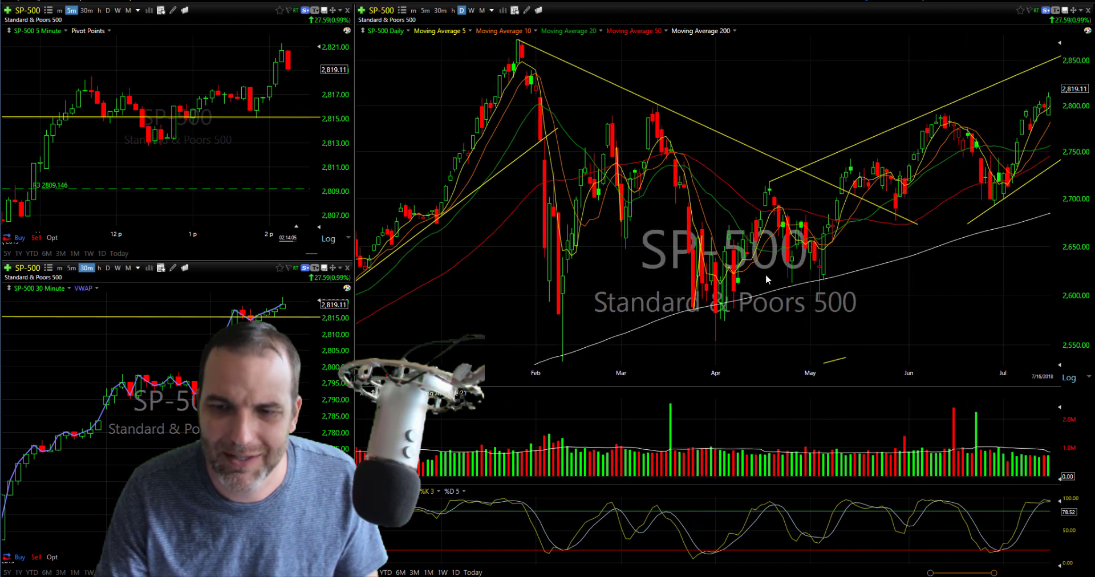
pyautogui.click(752, 255)
pyautogui.moveTo(752, 254); pyautogui.dragTo(788, 255)
pyautogui.click(788, 255)
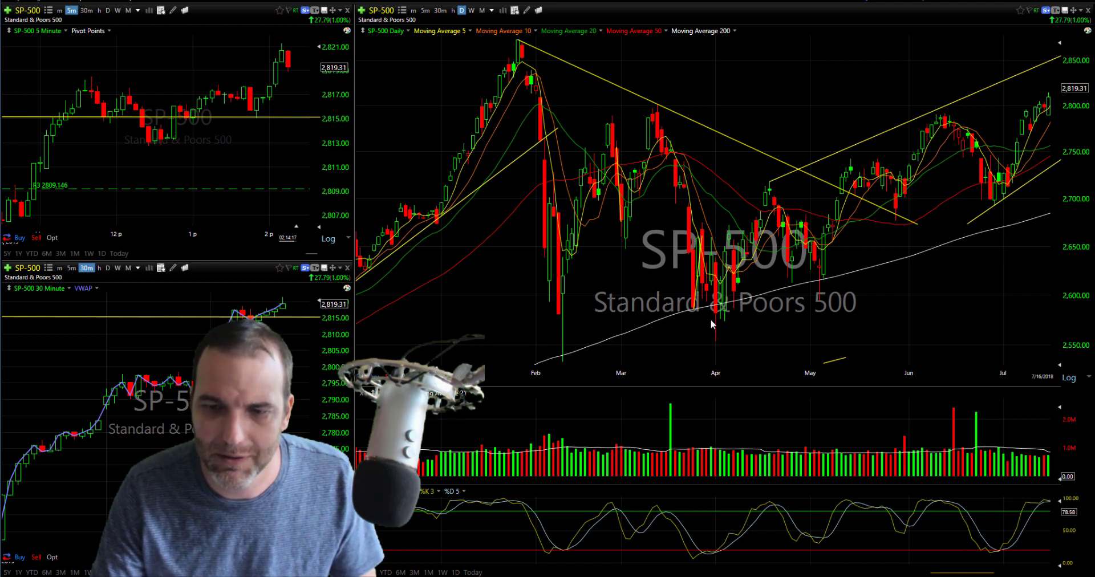
# Inspect the bars around the early-April 2018 low and measure the rise from the May 2 bar to mid-July.
pyautogui.click(740, 278)
pyautogui.moveTo(721, 279); pyautogui.dragTo(725, 279)
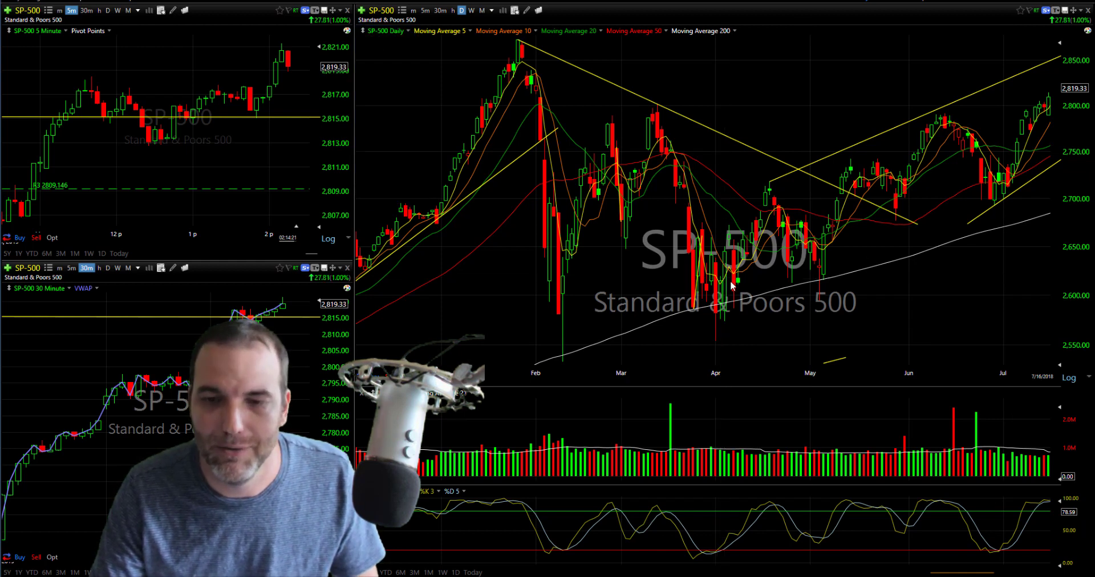
pyautogui.click(729, 268)
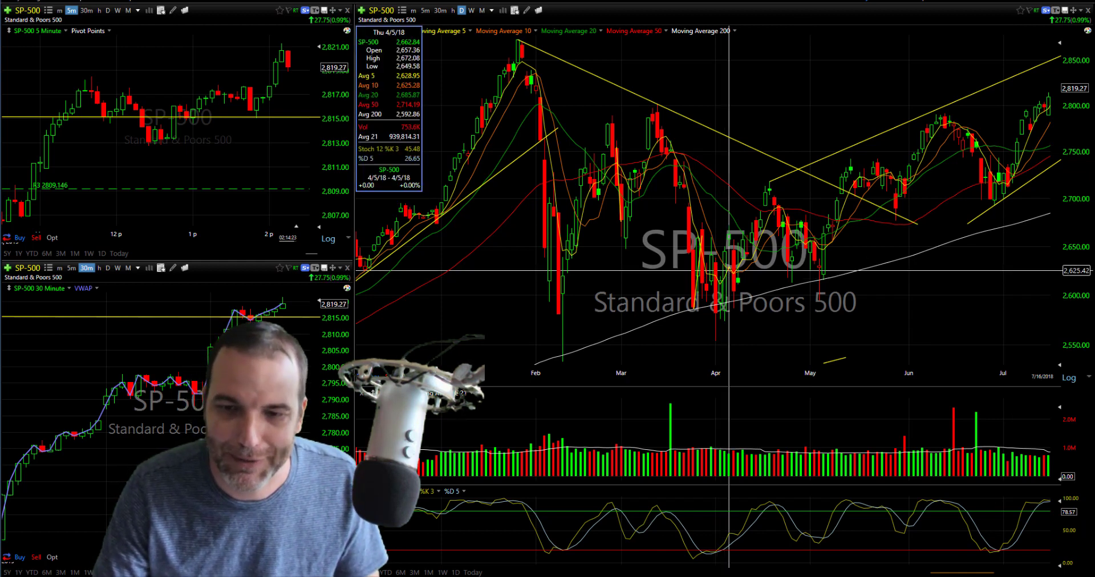
pyautogui.click(815, 265)
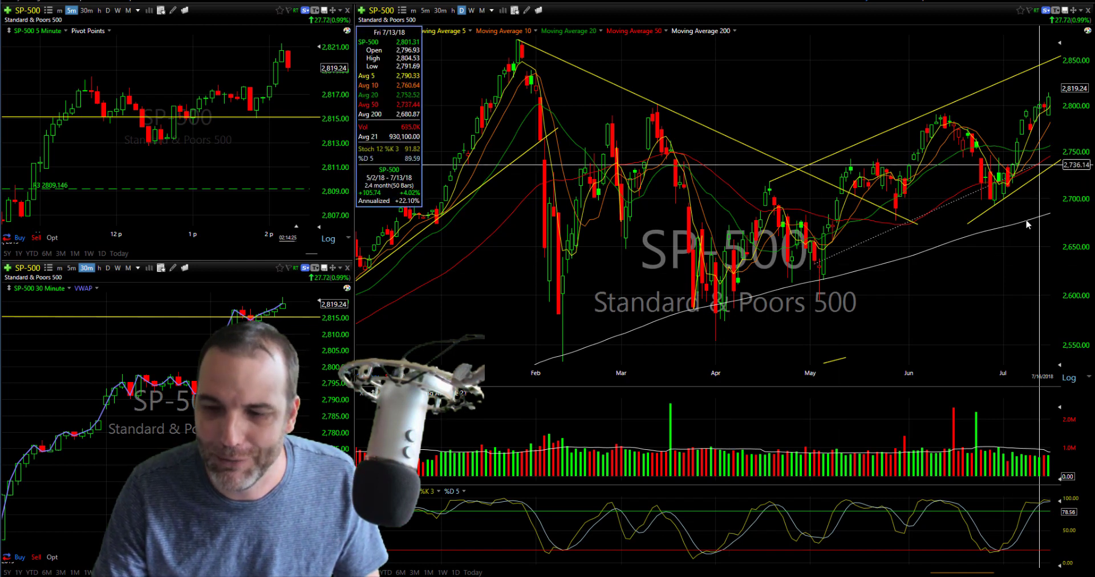
# Bring the daily chart forward through the December 2018 sell-off to March 2019 and inspect the late-December low.
pyautogui.moveTo(966, 572); pyautogui.dragTo(1006, 572)
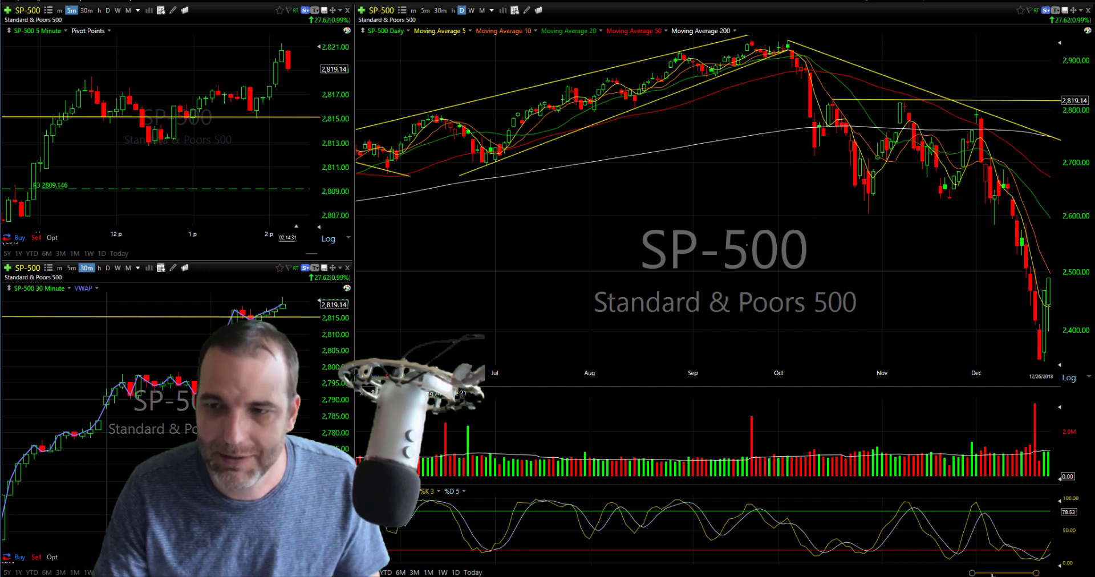
pyautogui.moveTo(992, 573); pyautogui.dragTo(992, 574)
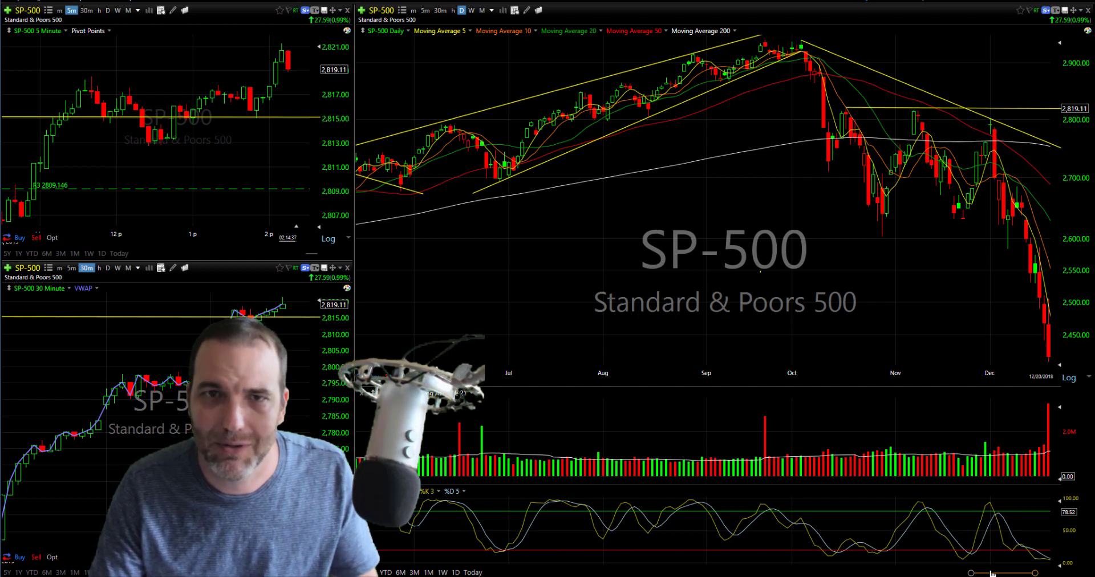
pyautogui.moveTo(991, 573); pyautogui.dragTo(1013, 570)
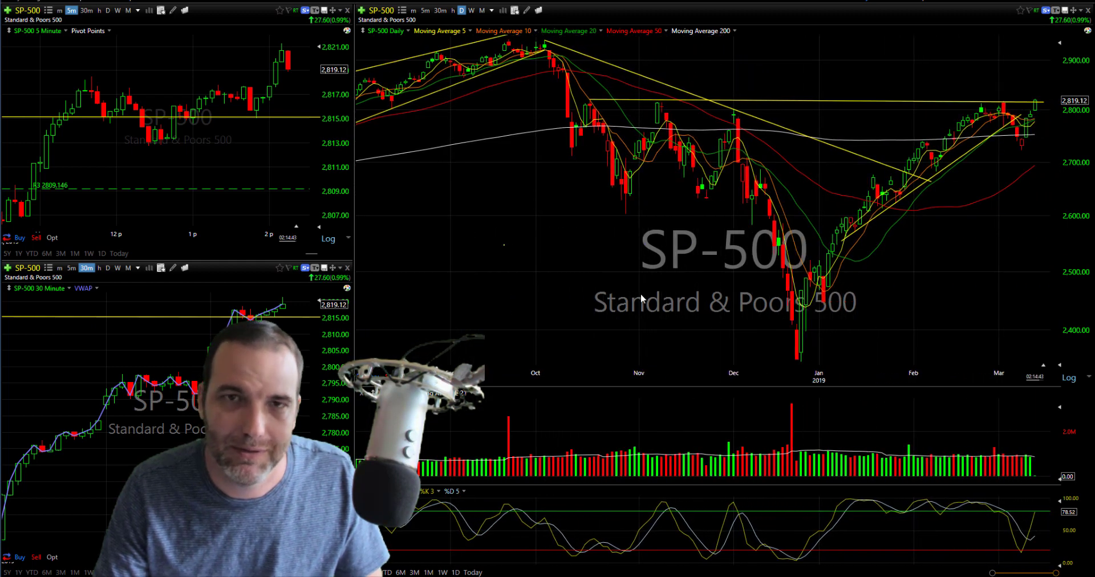
pyautogui.moveTo(797, 354); pyautogui.dragTo(801, 355)
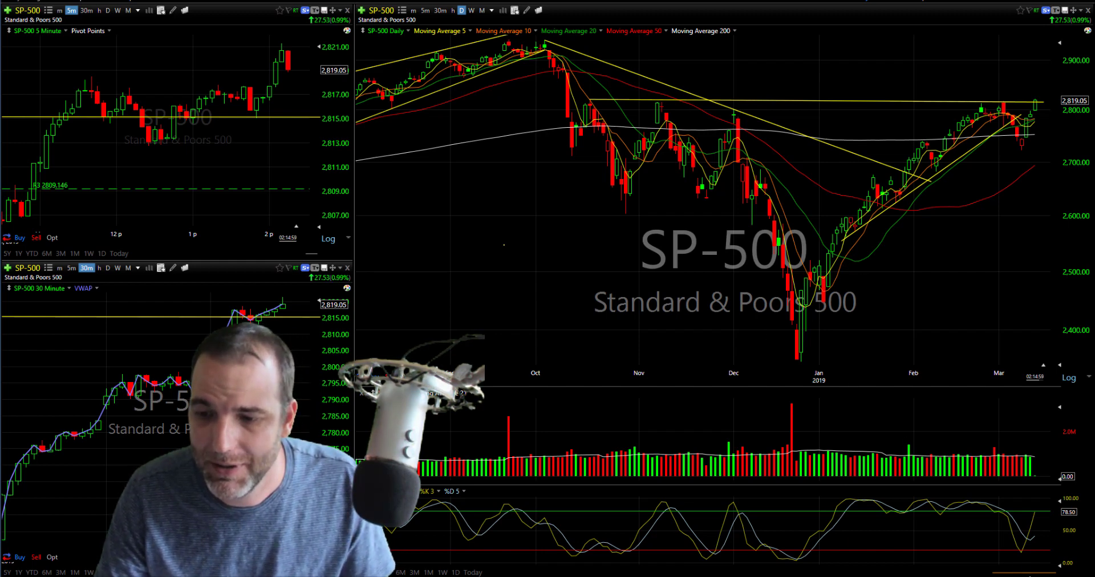
# Leave more space after the latest March 2019 bar, inspect the early-March pullback, and check the details of the ascending trend line from January.
pyautogui.moveTo(1024, 572); pyautogui.dragTo(1026, 572)
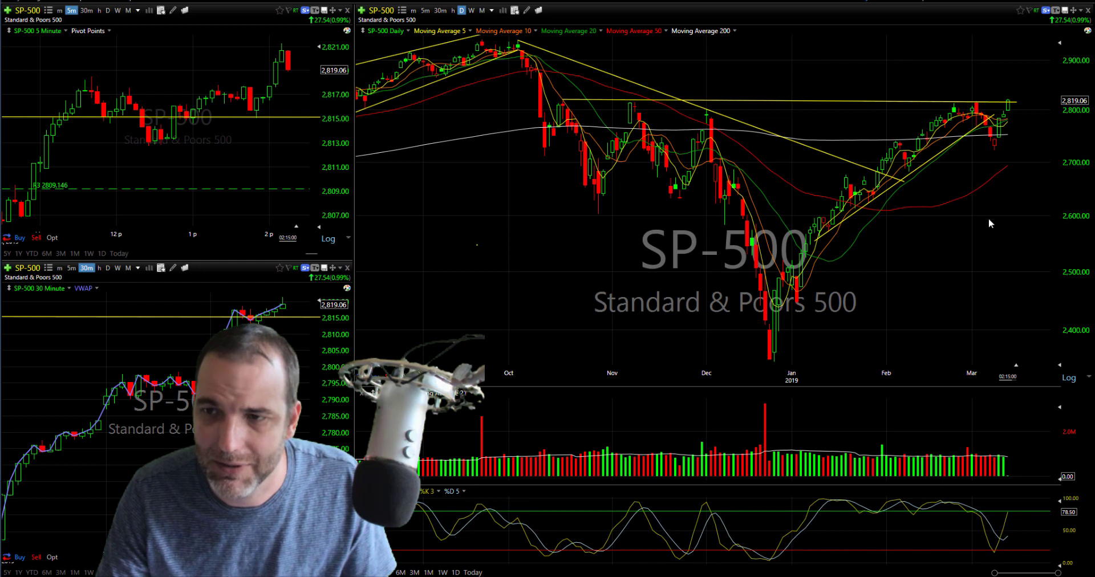
pyautogui.moveTo(990, 188); pyautogui.dragTo(986, 144)
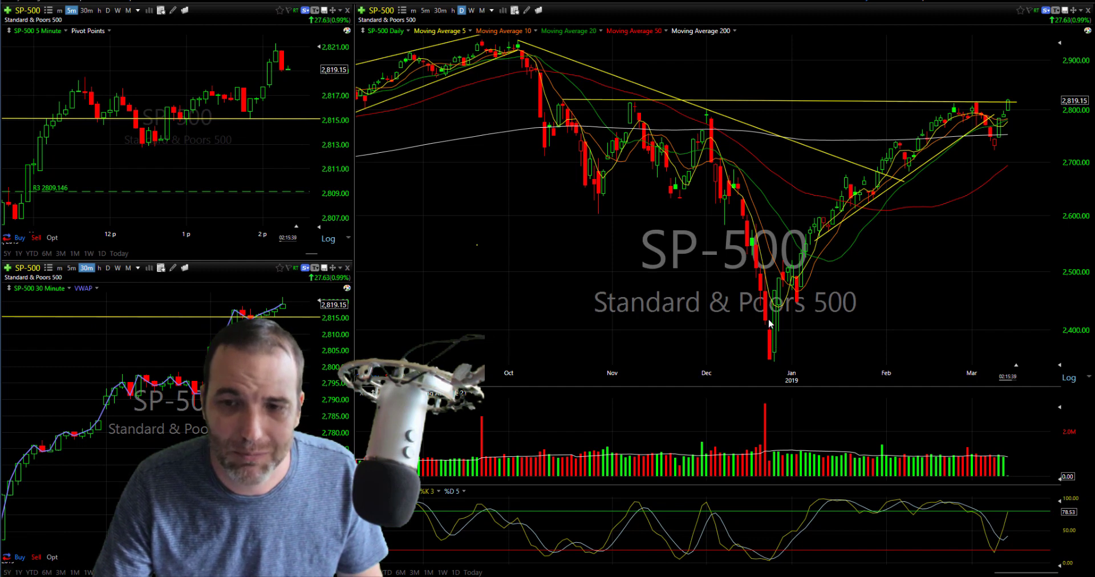
pyautogui.moveTo(814, 245)
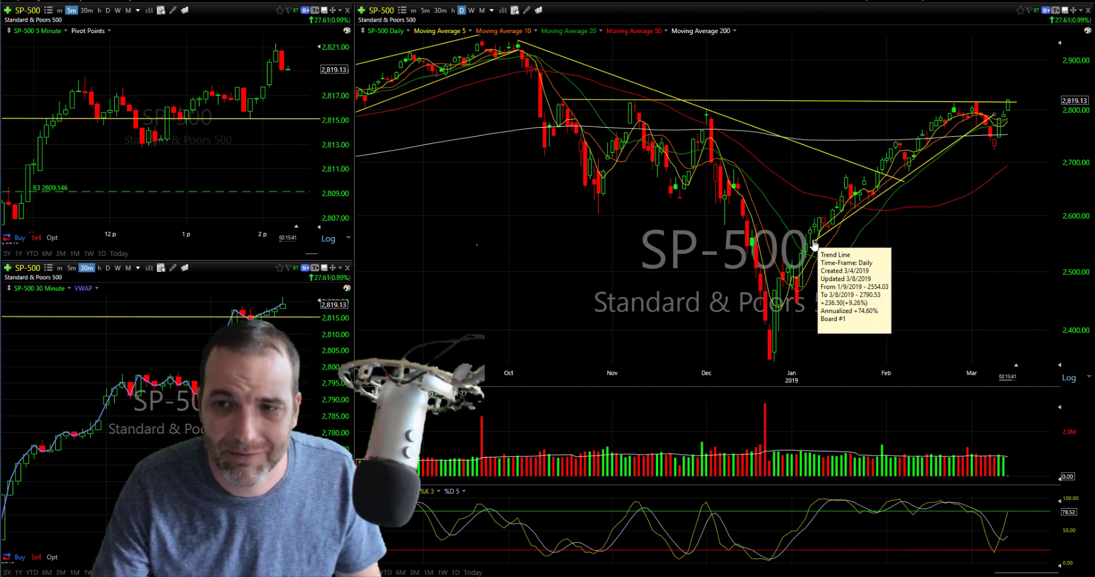